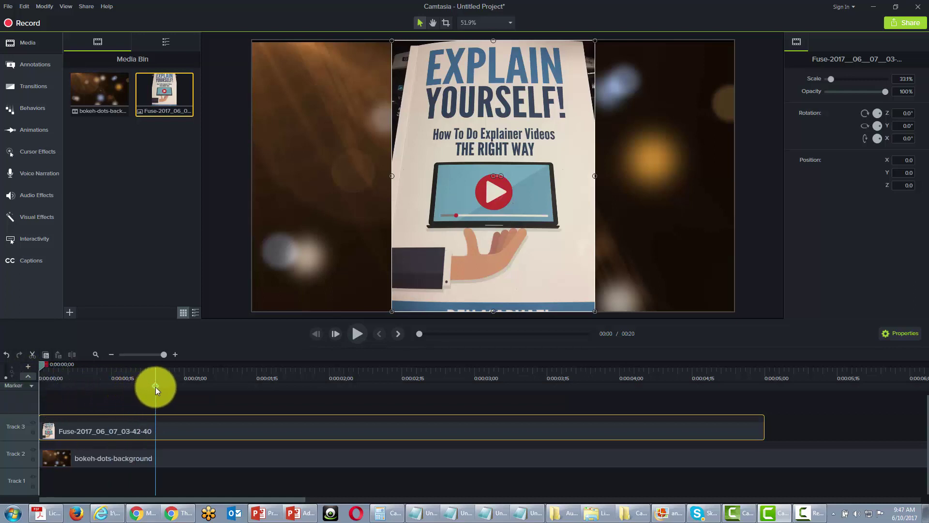
- Add four markers on the timeline at roughly one, two, three and four seconds
{"action": "left_click", "coordinate": [170, 387]}
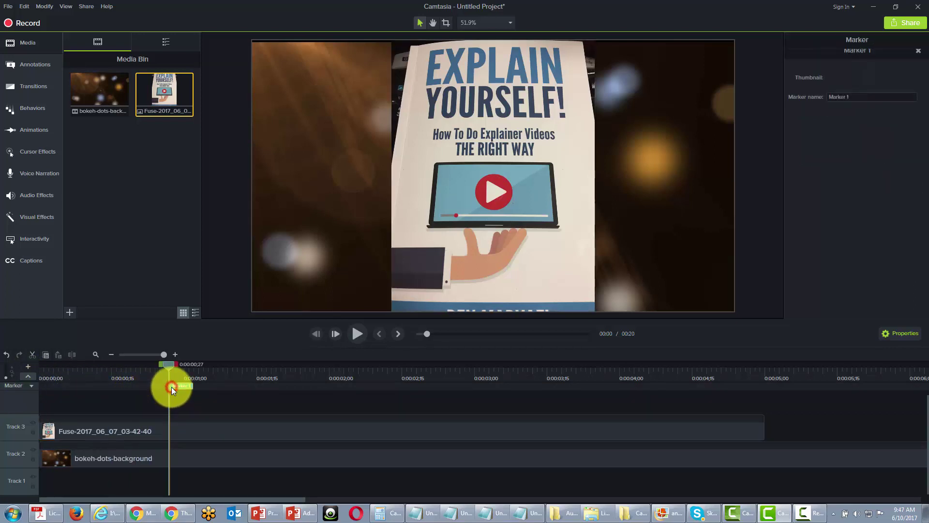
{"action": "left_click", "coordinate": [369, 386]}
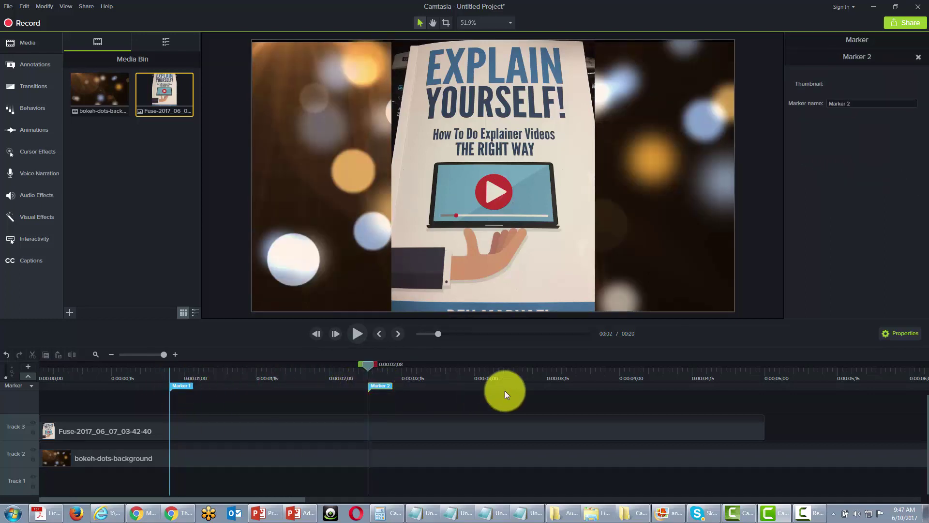
{"action": "left_click", "coordinate": [533, 386]}
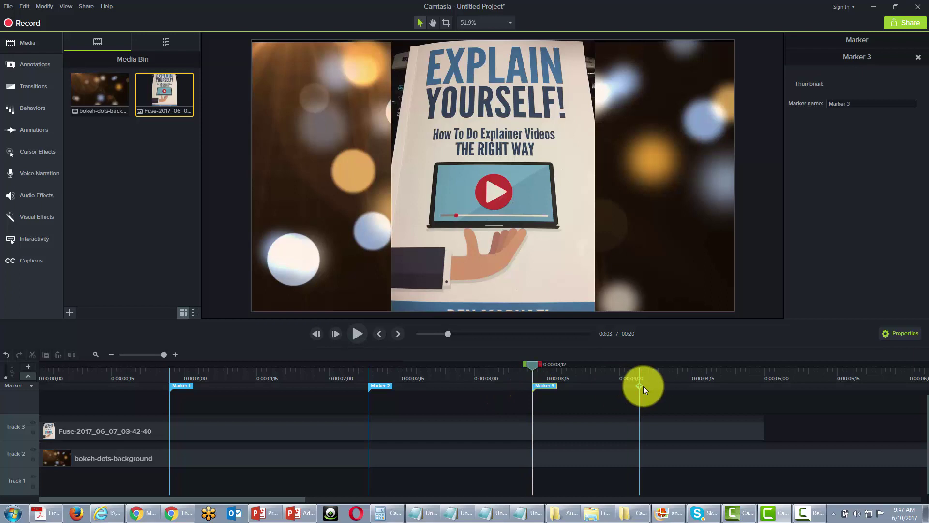
{"action": "left_click", "coordinate": [671, 385]}
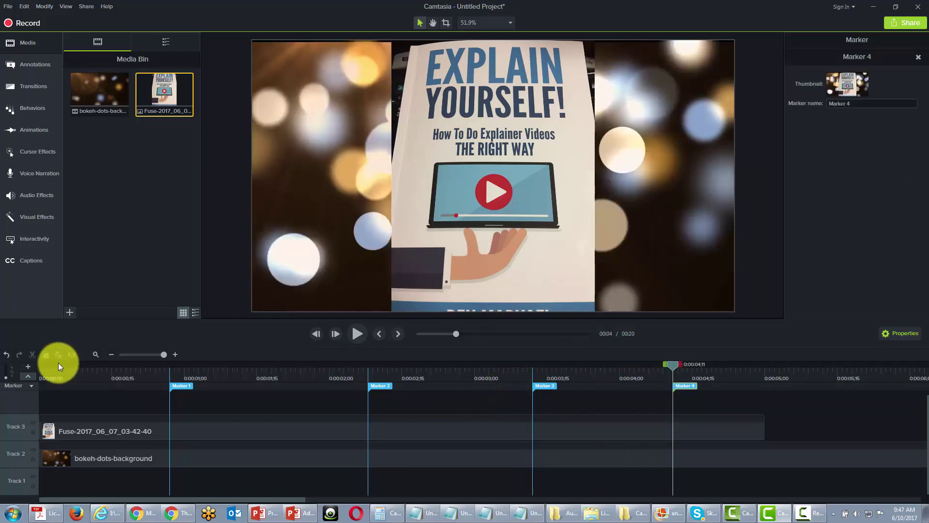
- Start renaming the first marker from its right-click menu
{"action": "left_click", "coordinate": [180, 386]}
{"action": "right_click", "coordinate": [182, 386]}
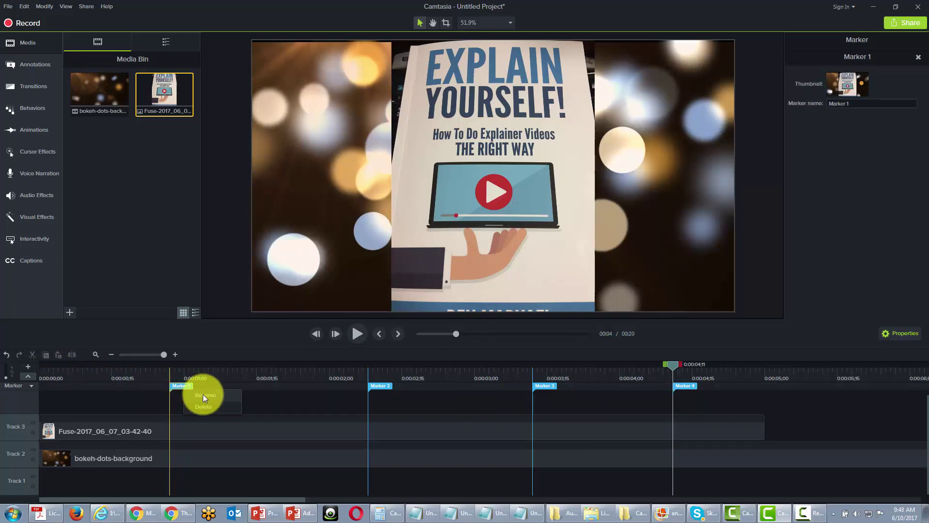
{"action": "left_click", "coordinate": [202, 394]}
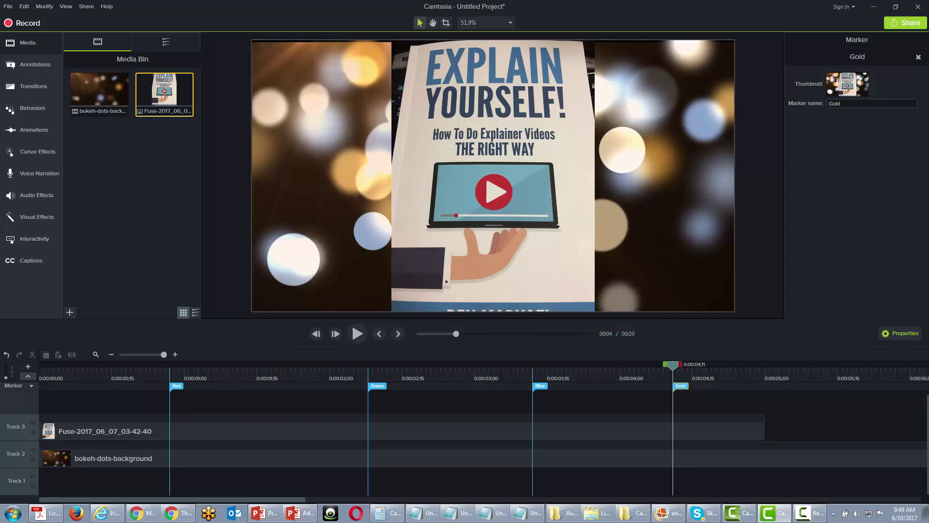
- Start a Local File production with custom settings in MP4 Smart Player (HTML5) format, reviewing the player options
{"action": "left_click", "coordinate": [86, 8]}
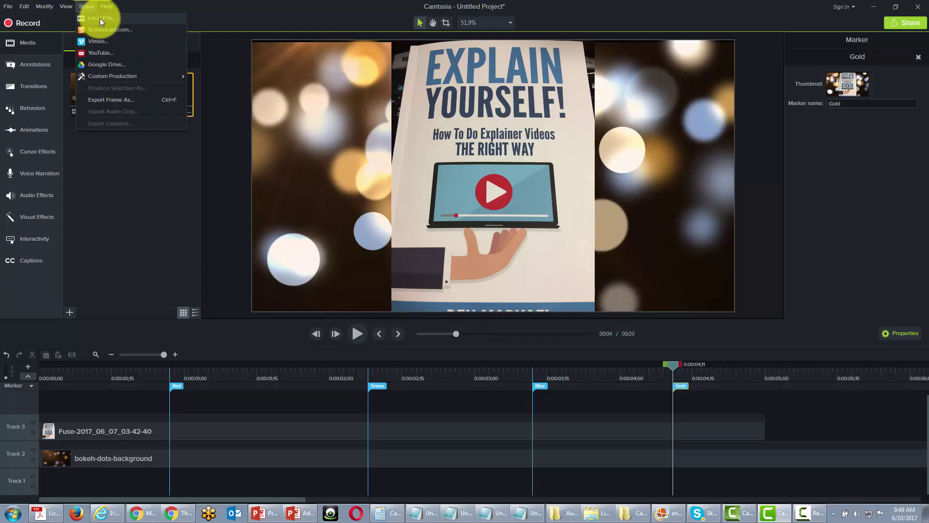
{"action": "left_click", "coordinate": [100, 19]}
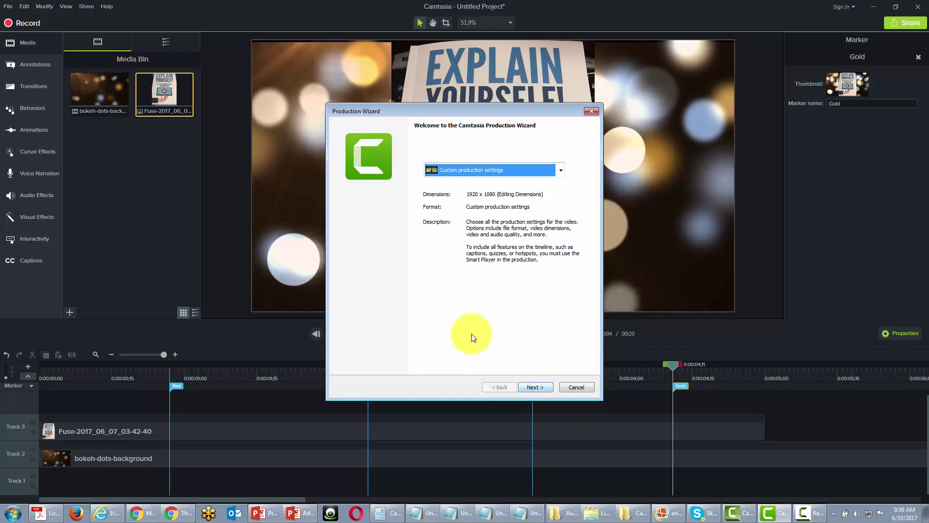
{"action": "left_click", "coordinate": [531, 388]}
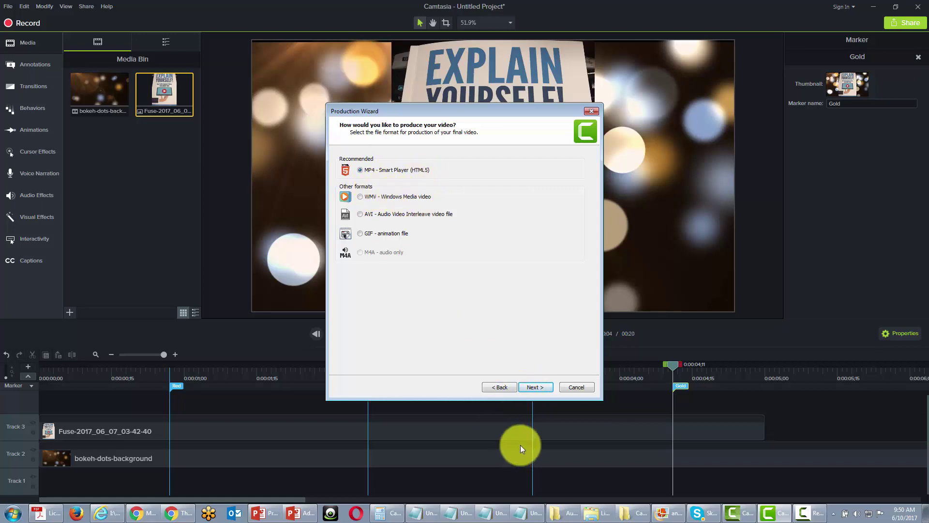
{"action": "left_click", "coordinate": [532, 388]}
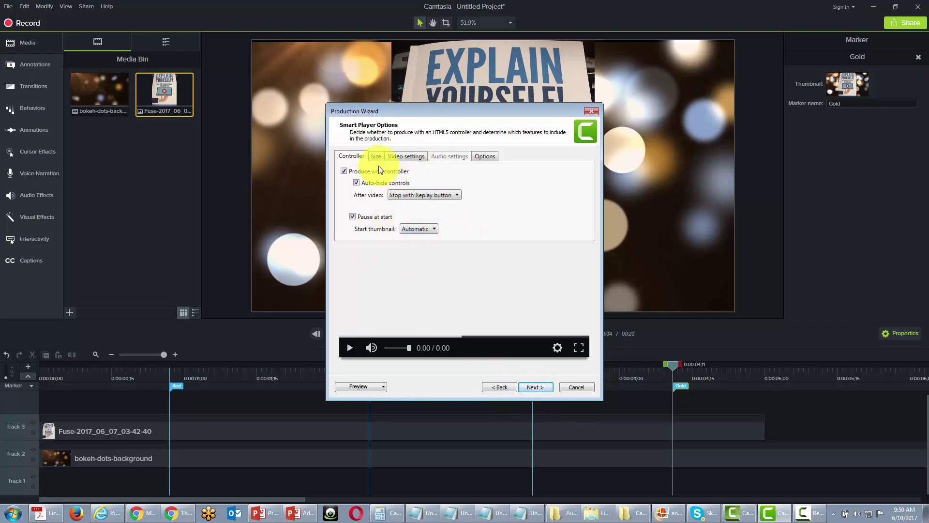
{"action": "left_click", "coordinate": [483, 156]}
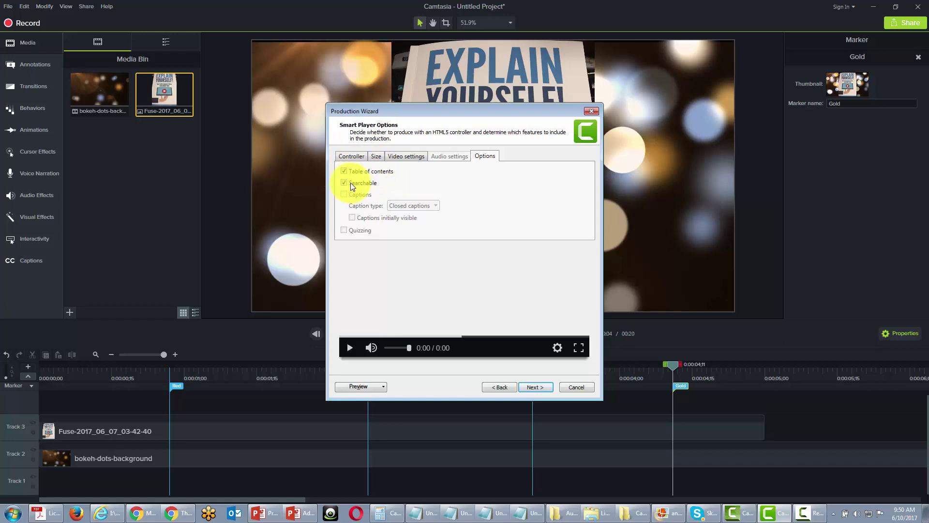
{"action": "left_click", "coordinate": [530, 388]}
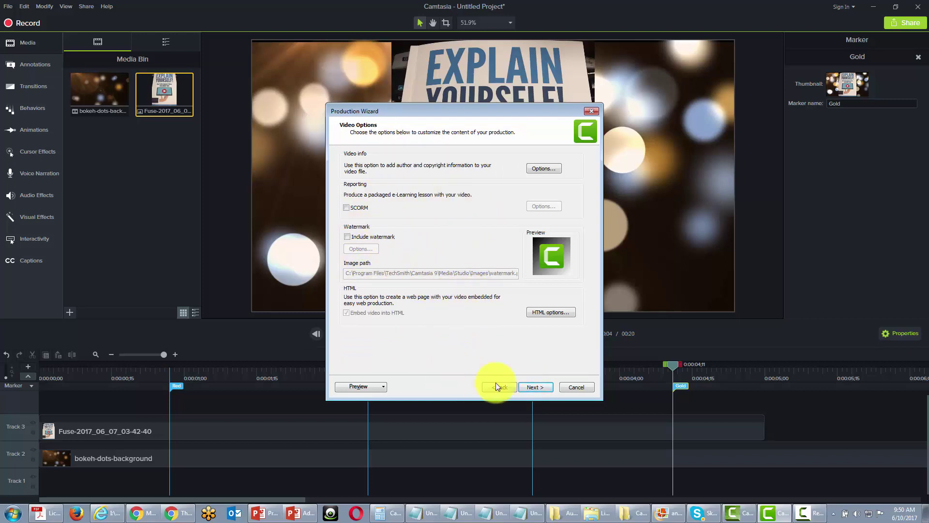
- Set the table of contents to Fixed-left, leaving marker entries unnumbered
{"action": "left_click", "coordinate": [526, 386]}
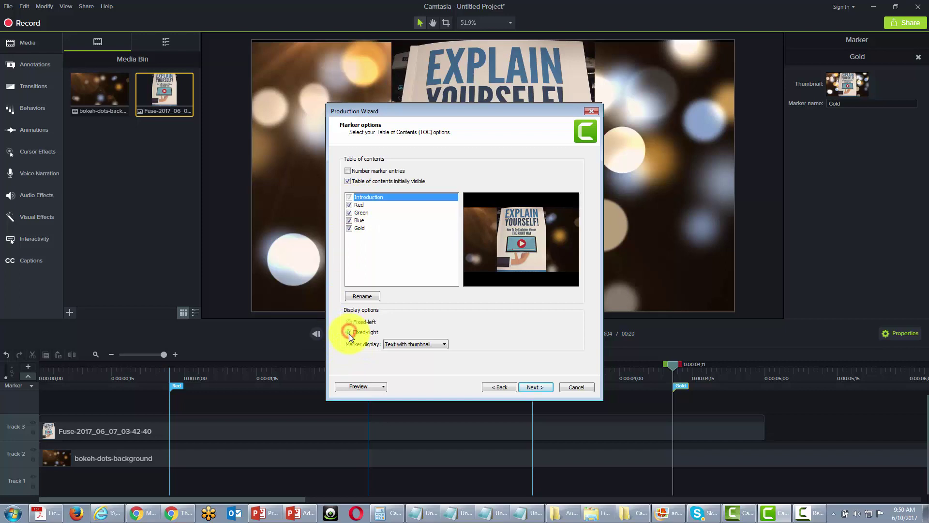
{"action": "left_click", "coordinate": [348, 322]}
{"action": "left_click", "coordinate": [350, 172]}
- Produce the video as Unique-Project into I:\Products\Camatasia after reviewing the files to be created
{"action": "left_click", "coordinate": [527, 386]}
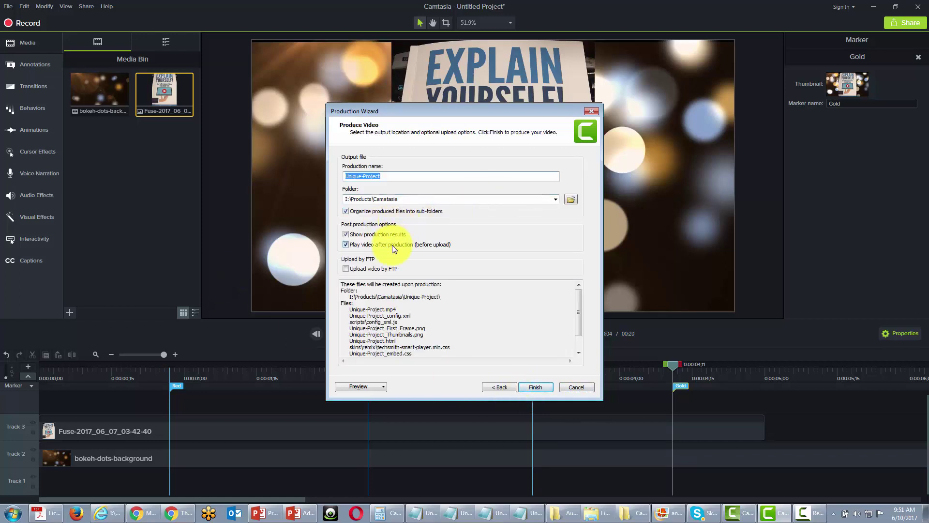
{"action": "left_click_drag", "start_coordinate": [578, 307], "coordinate": [577, 327]}
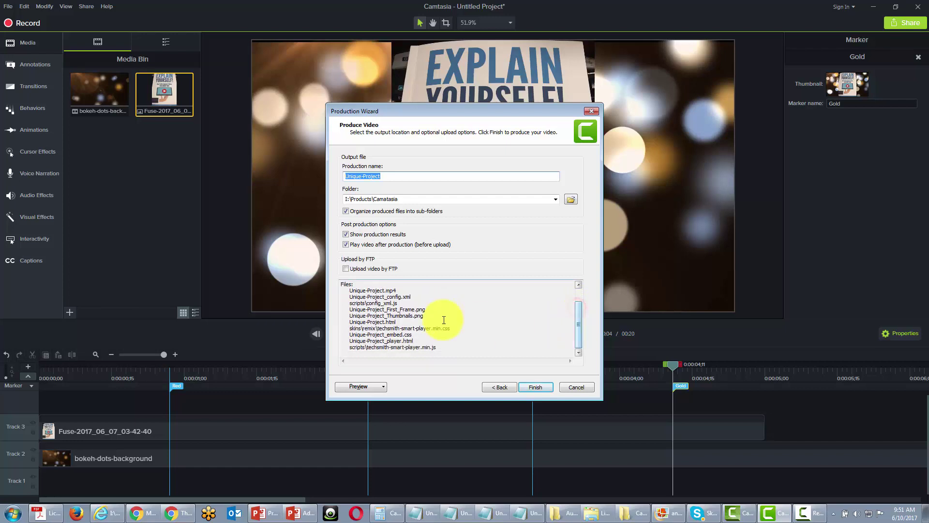
{"action": "left_click_drag", "start_coordinate": [350, 299], "coordinate": [392, 334]}
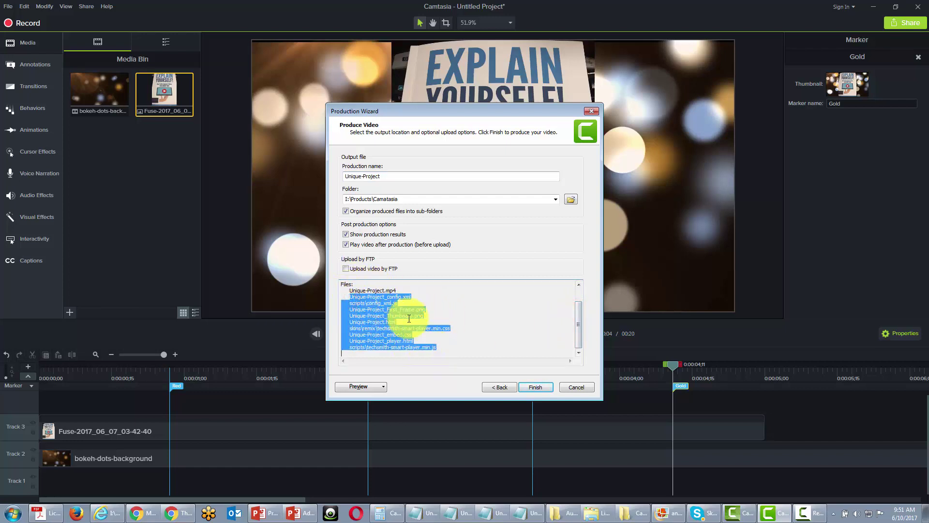
{"action": "left_click_drag", "start_coordinate": [350, 290], "coordinate": [425, 343]}
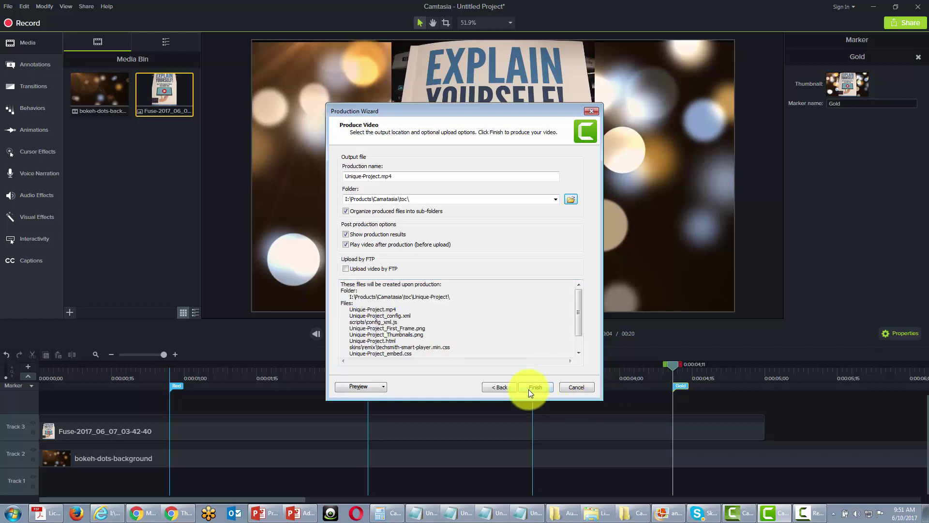
{"action": "left_click", "coordinate": [532, 387]}
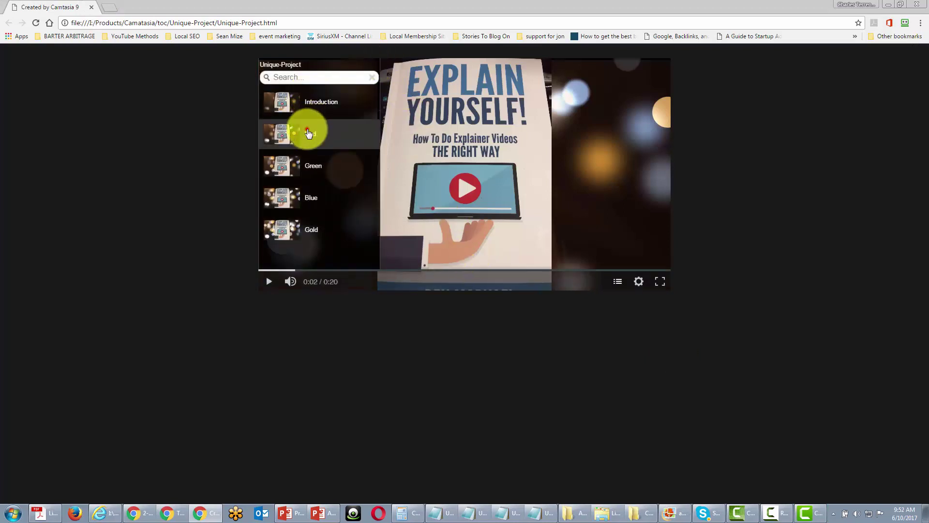
- Jump back and forth between the Green and Gold chapters using the Unique-Project table of contents
{"action": "left_click", "coordinate": [306, 168]}
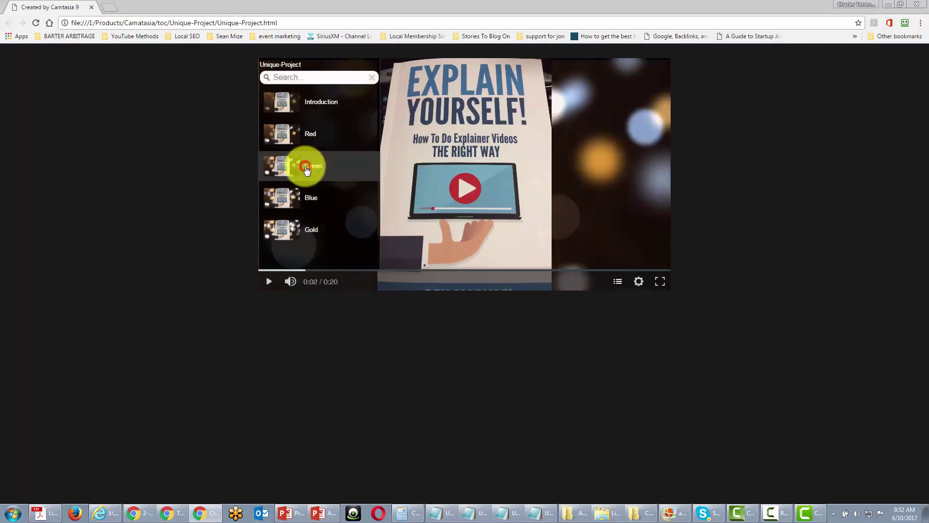
{"action": "left_click", "coordinate": [310, 225]}
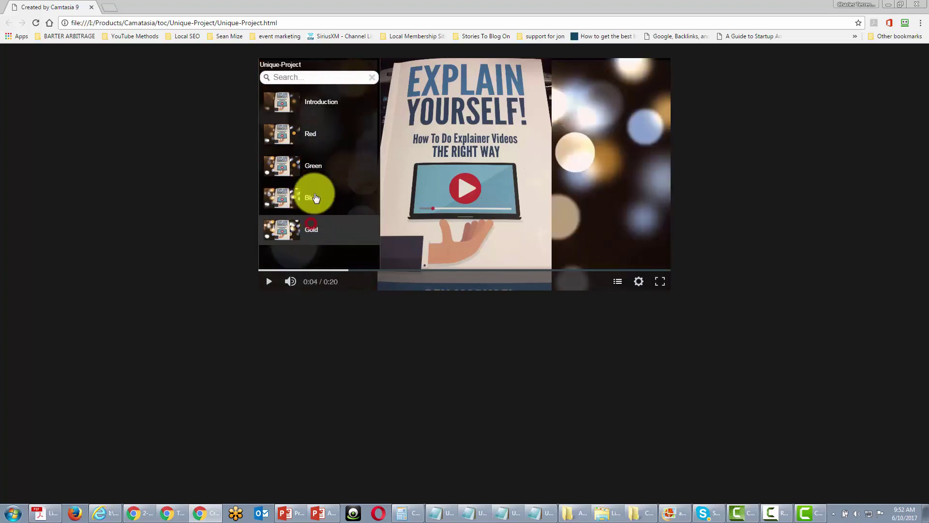
{"action": "left_click", "coordinate": [307, 101]}
{"action": "left_click", "coordinate": [302, 166]}
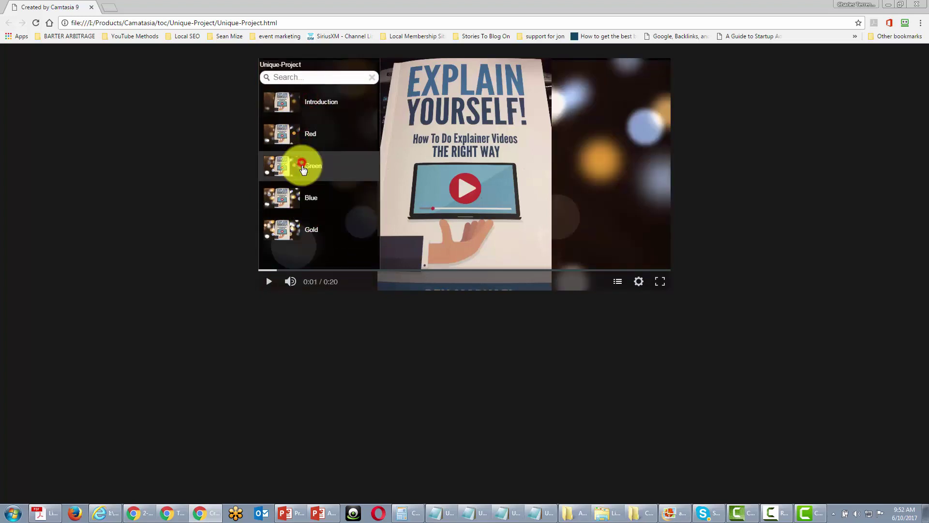
{"action": "left_click", "coordinate": [306, 219]}
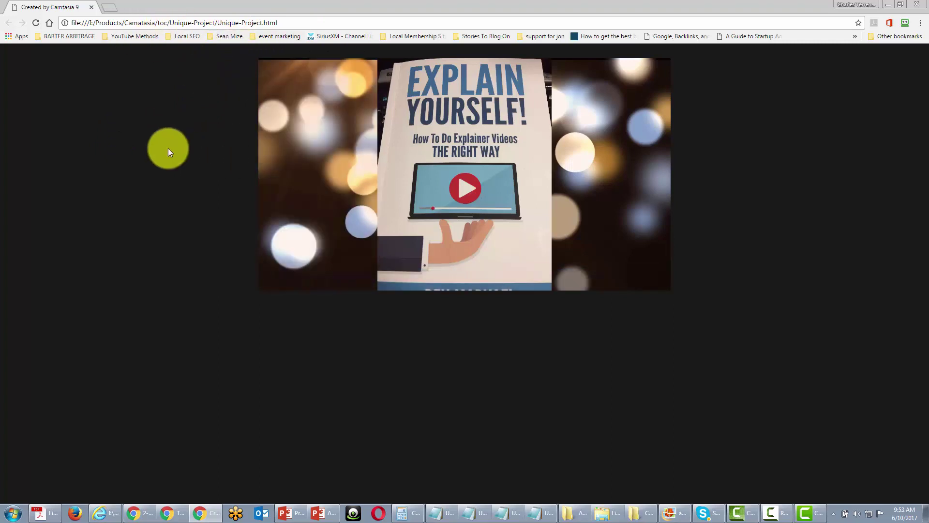
- Minimize Chrome and open the Unique-Project production folder from the Production Results dialog
{"action": "left_click", "coordinate": [889, 4]}
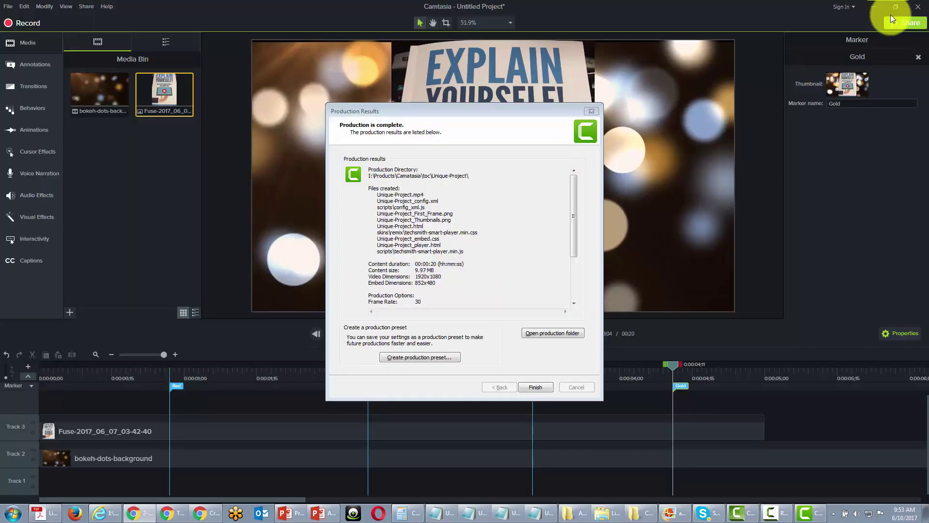
{"action": "left_click", "coordinate": [544, 335]}
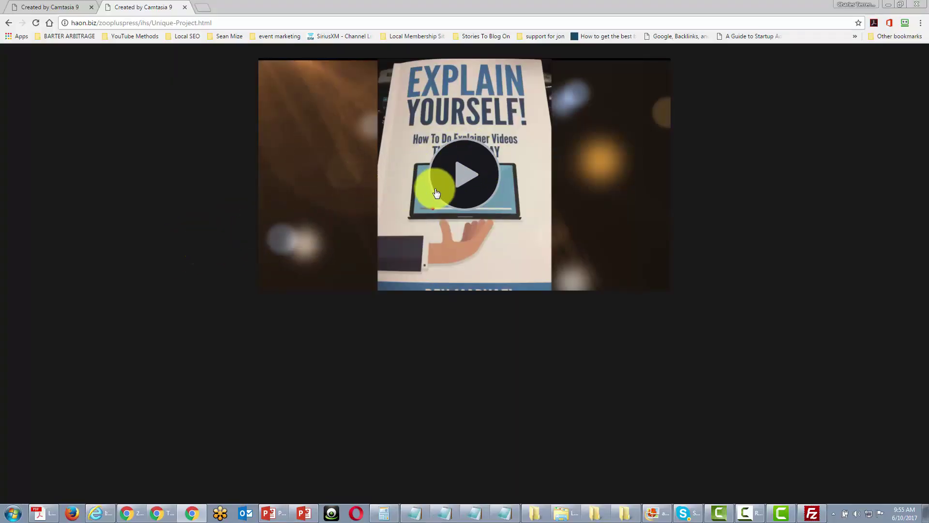
- Play the hosted Unique-Project video and jump to a chapter from its table of contents
{"action": "left_click", "coordinate": [450, 173]}
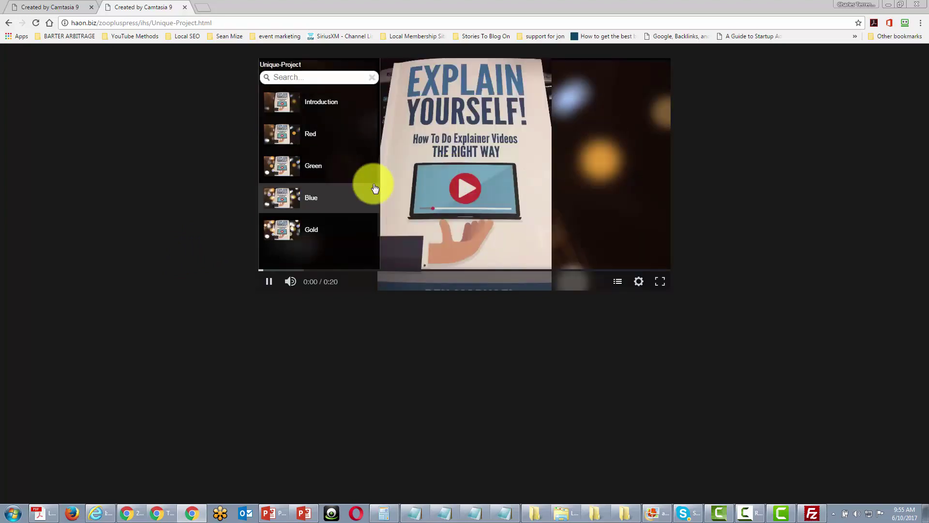
{"action": "left_click", "coordinate": [303, 112]}
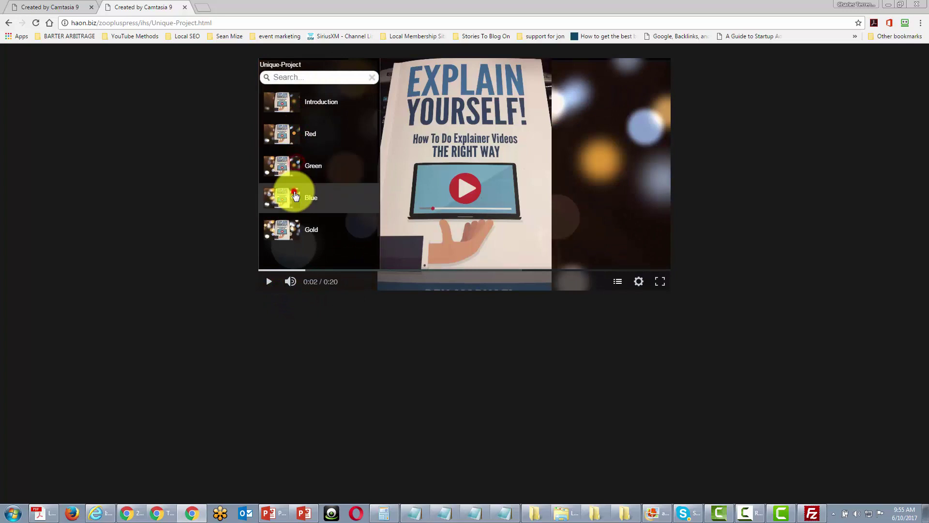